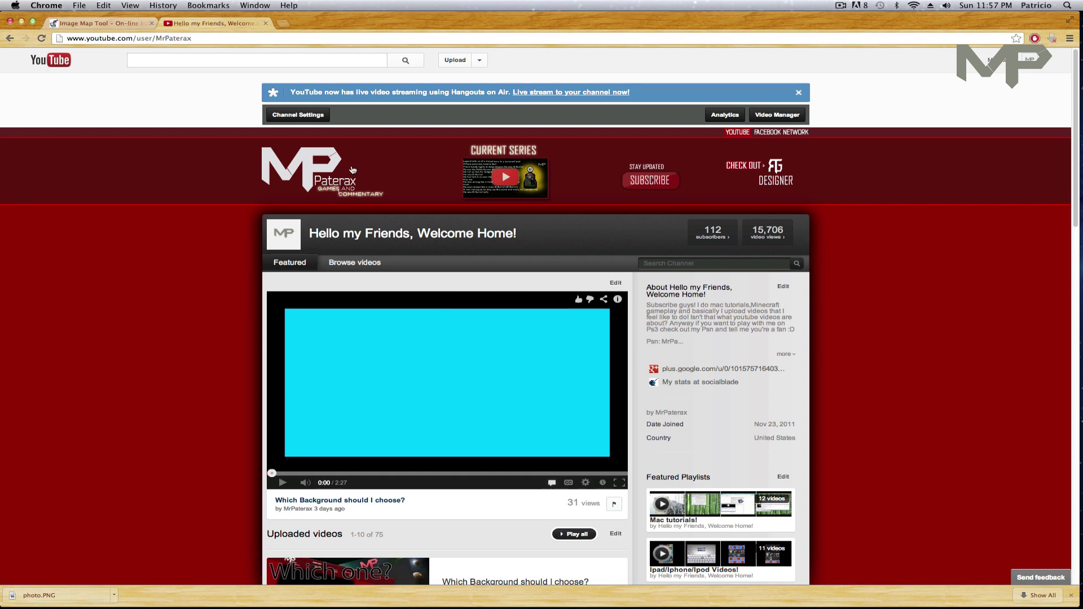
- Review the existing banner map code in the channel settings editor, then finish editing
{"action": "left_click", "coordinate": [291, 115]}
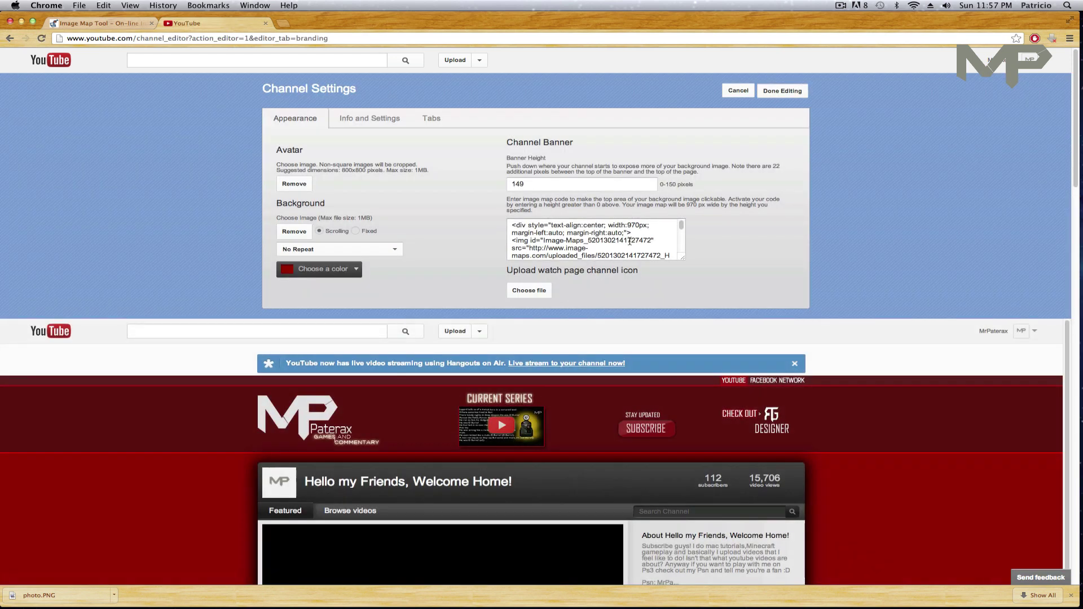
{"action": "scroll", "coordinate": [603, 251], "scroll_direction": "down", "scroll_amount": 2}
{"action": "scroll", "coordinate": [603, 251], "scroll_direction": "down", "scroll_amount": 2}
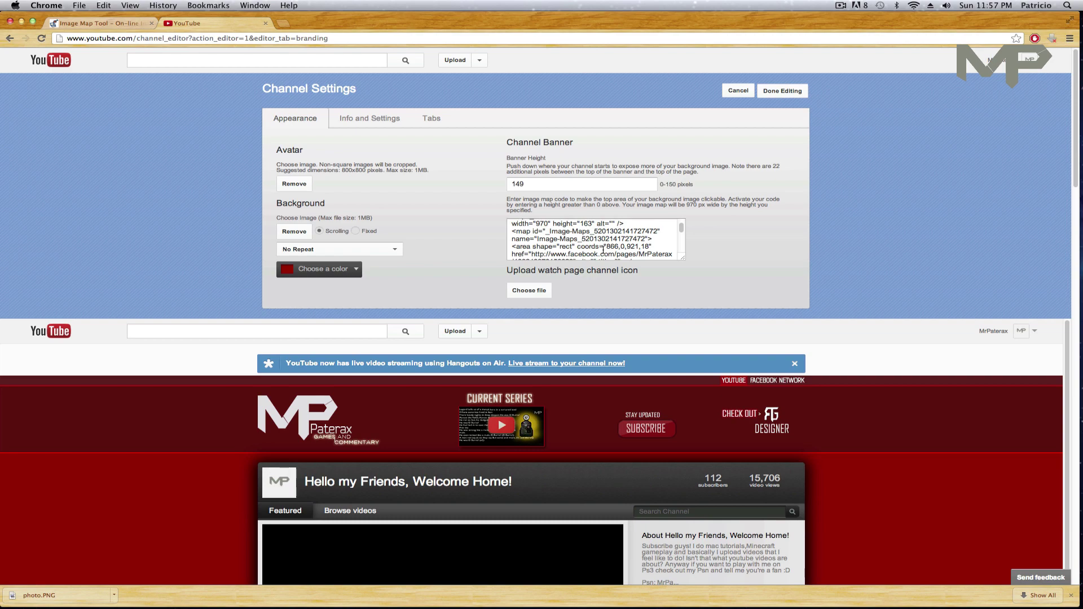
{"action": "left_click", "coordinate": [799, 90]}
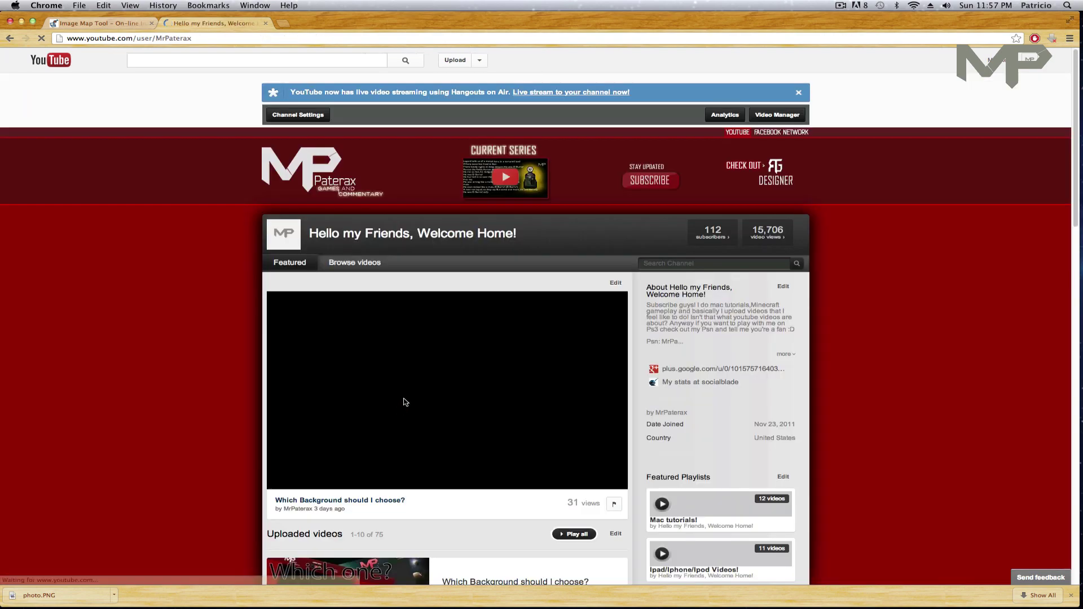
- Test the channel page by toggling playback of the featured video
{"action": "left_click", "coordinate": [415, 400]}
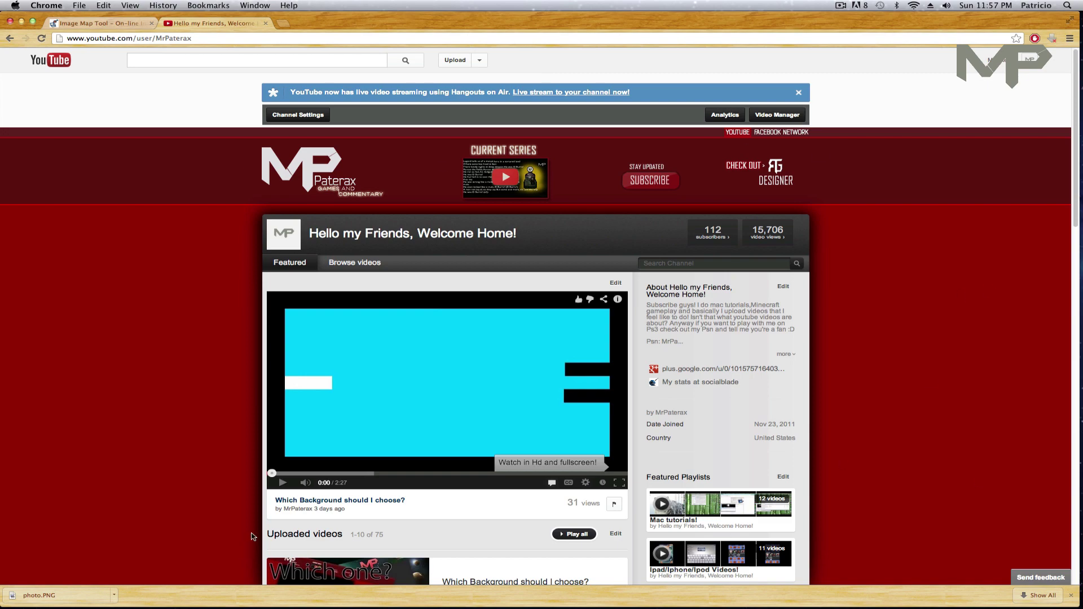
{"action": "scroll", "coordinate": [854, 498], "scroll_direction": "down", "scroll_amount": 5}
{"action": "scroll", "coordinate": [843, 474], "scroll_direction": "up", "scroll_amount": 6}
- Upload Hello.png from All My Files to image-maps.com and start mapping it
{"action": "left_click", "coordinate": [114, 25]}
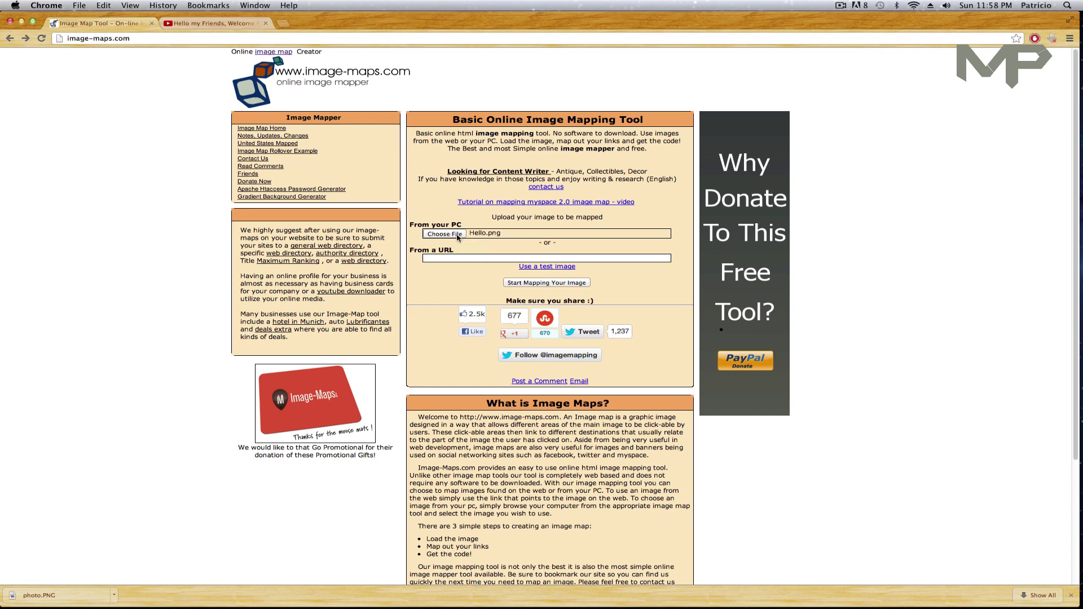
{"action": "left_click", "coordinate": [458, 237]}
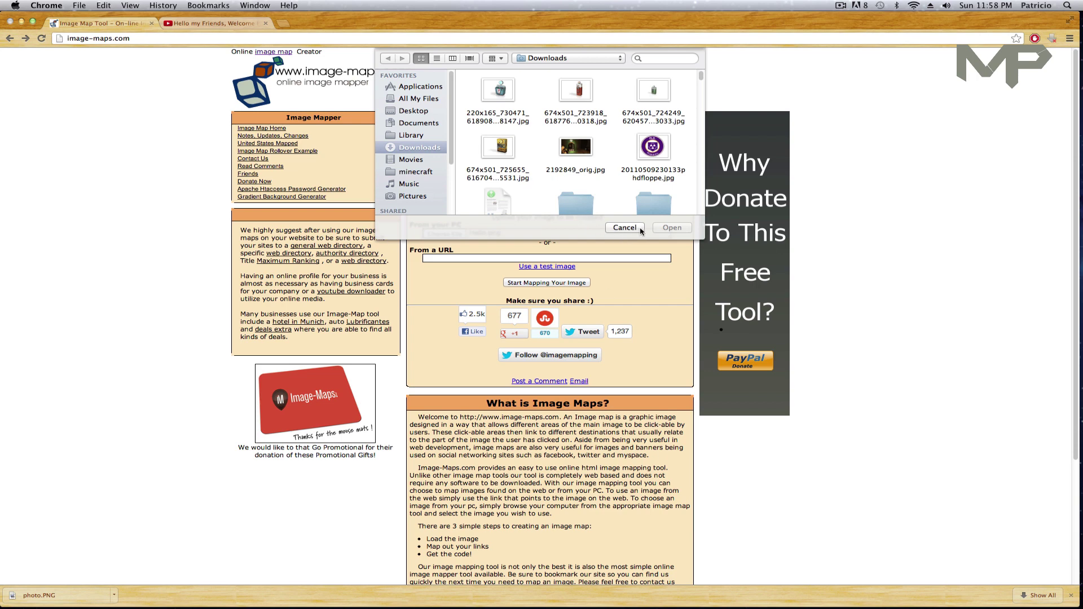
{"action": "left_click", "coordinate": [625, 228]}
{"action": "left_click", "coordinate": [460, 234]}
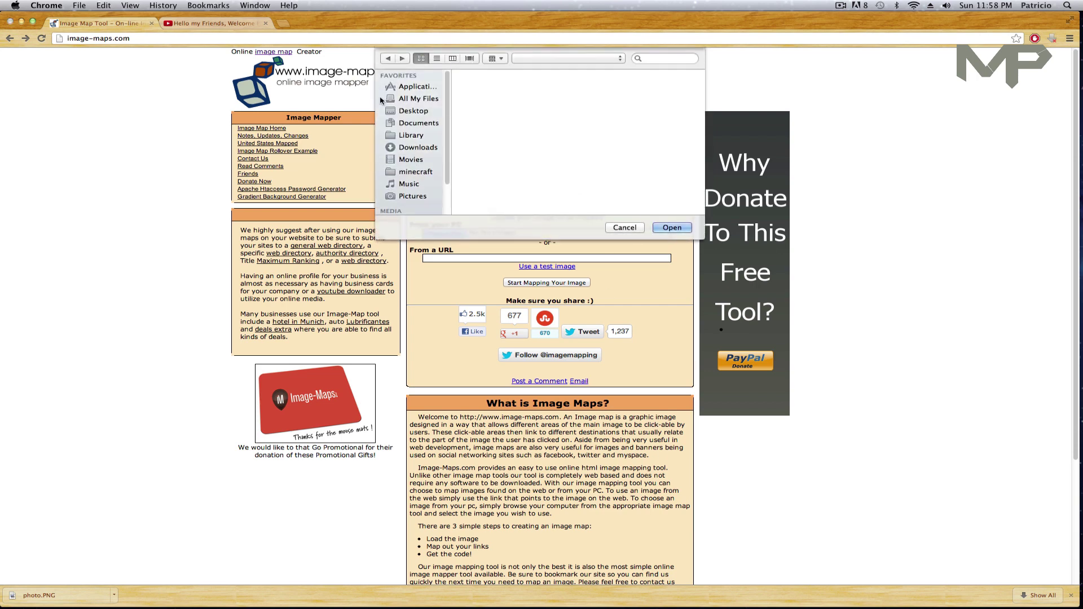
{"action": "left_click", "coordinate": [417, 99]}
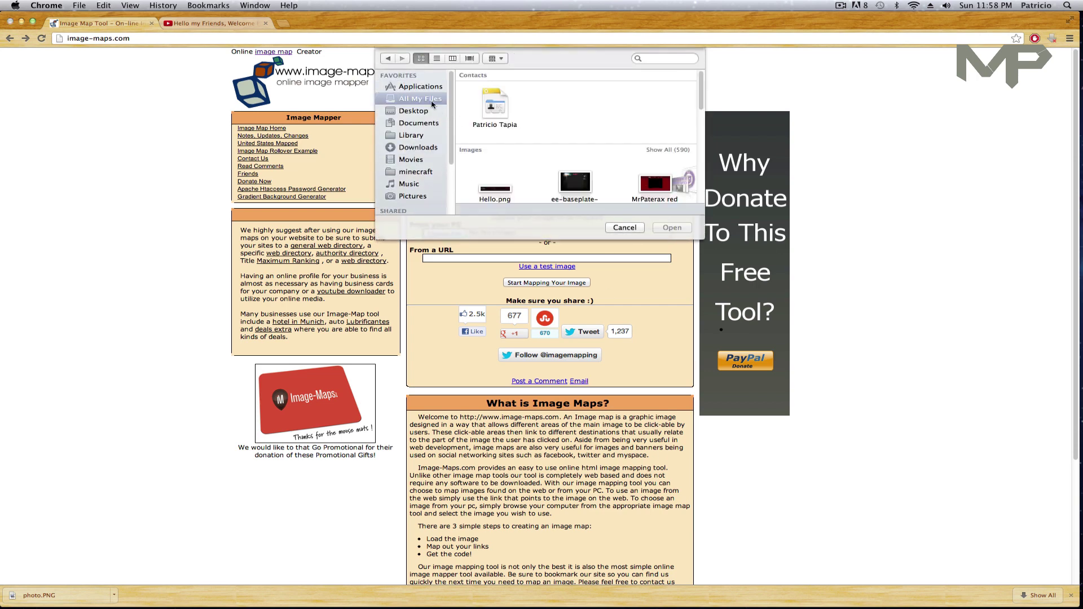
{"action": "scroll", "coordinate": [581, 172], "scroll_direction": "down", "scroll_amount": 3}
{"action": "left_click", "coordinate": [494, 138]}
{"action": "left_click", "coordinate": [671, 227]}
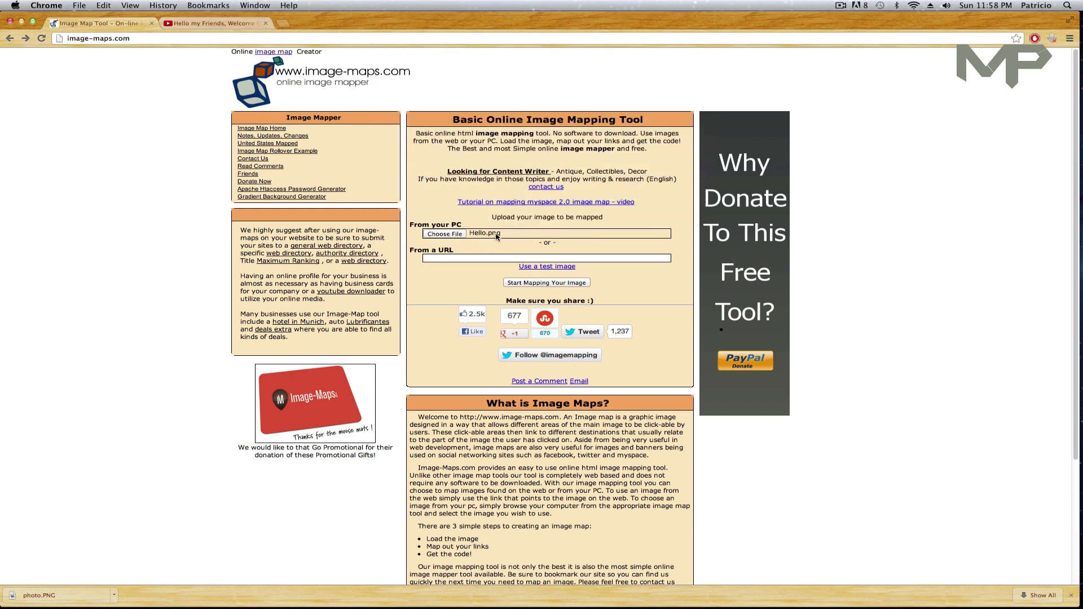
{"action": "left_click", "coordinate": [533, 283]}
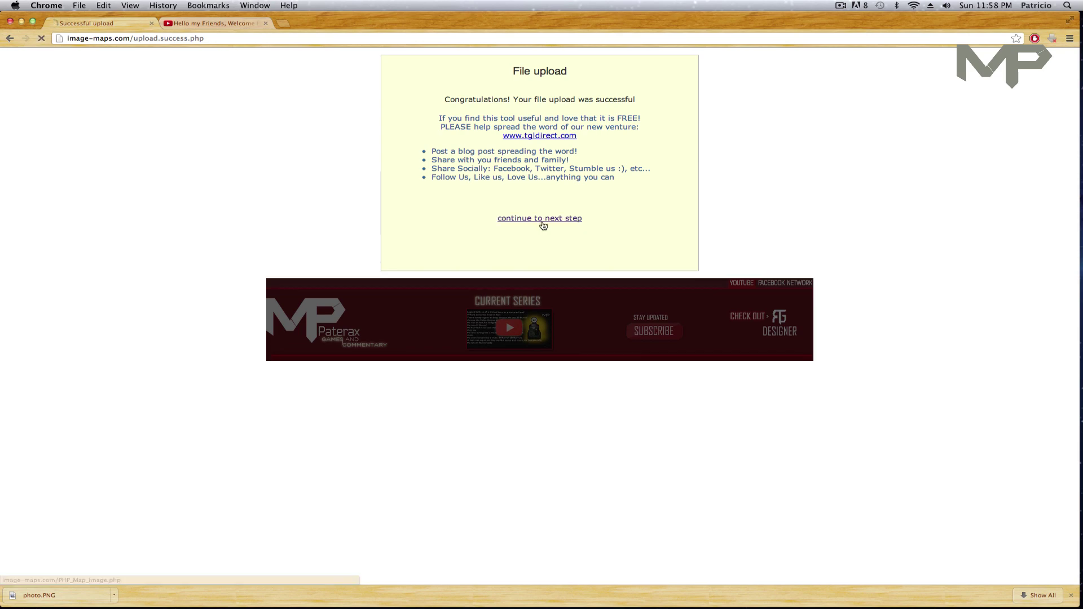
- Save a rectangle over the MP Paterax logo linking to youtube.com/MrPaterax
{"action": "left_click", "coordinate": [540, 217]}
{"action": "left_click", "coordinate": [596, 235]}
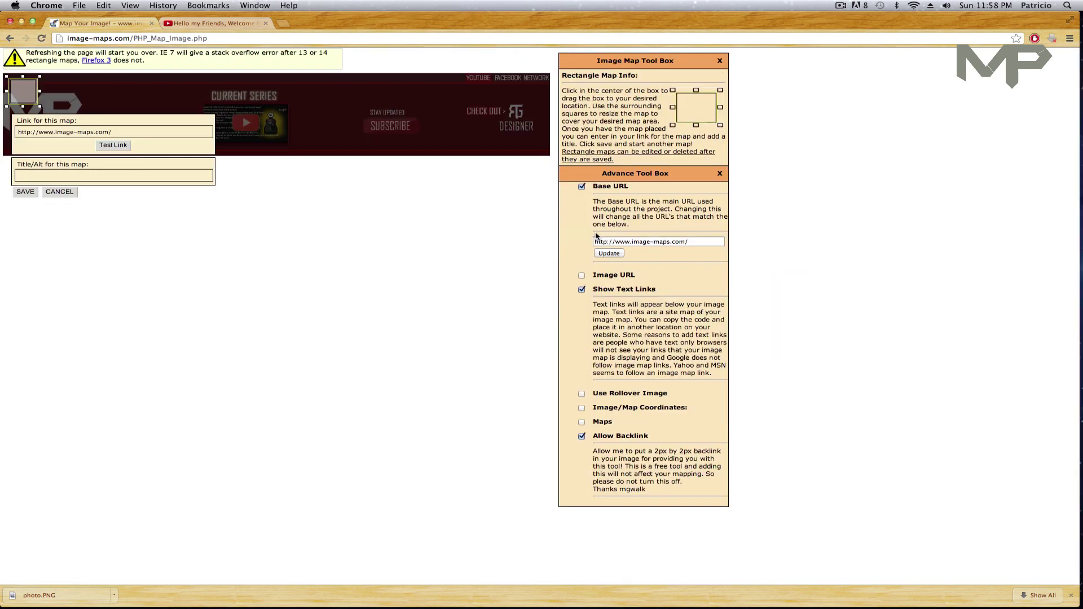
{"action": "left_click_drag", "start_coordinate": [21, 97], "coordinate": [16, 110]}
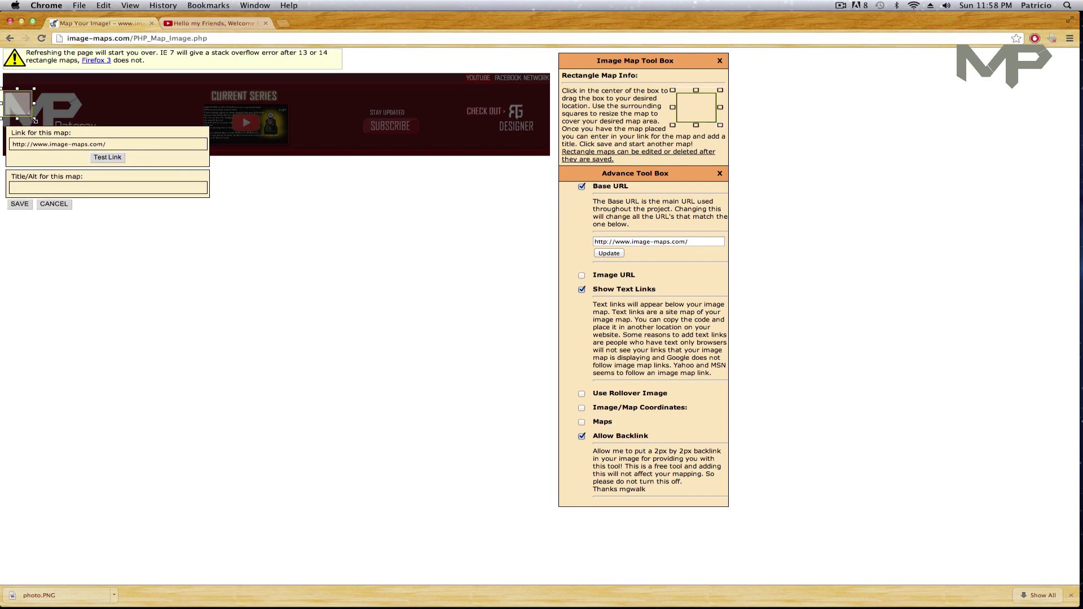
{"action": "left_click_drag", "start_coordinate": [34, 121], "coordinate": [131, 149]}
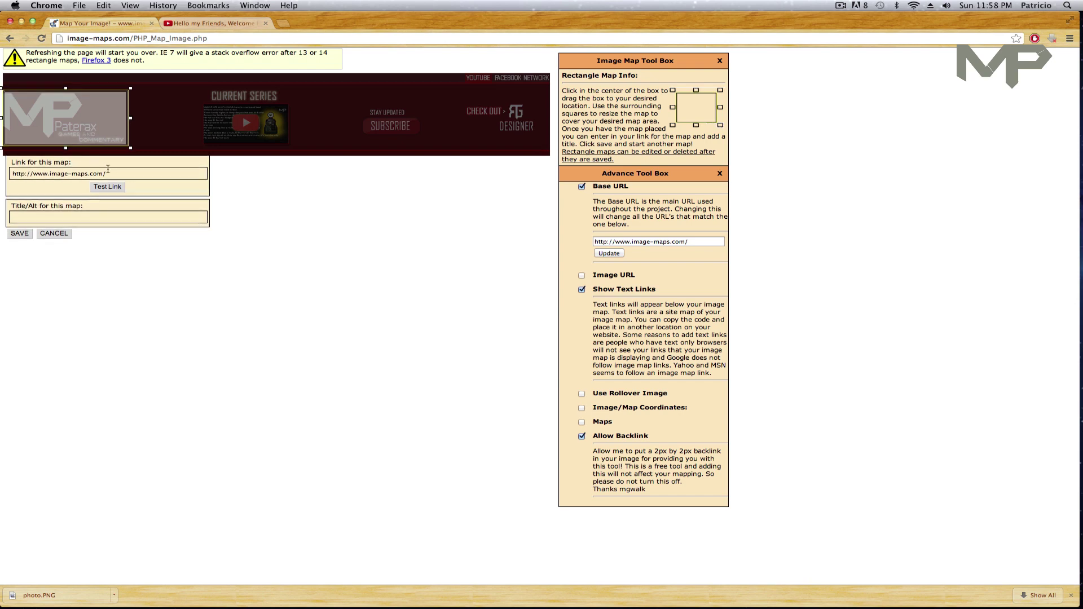
{"action": "left_click_drag", "start_coordinate": [106, 174], "coordinate": [3, 156]}
{"action": "type", "text": "youtube.com/MrPaterax"}
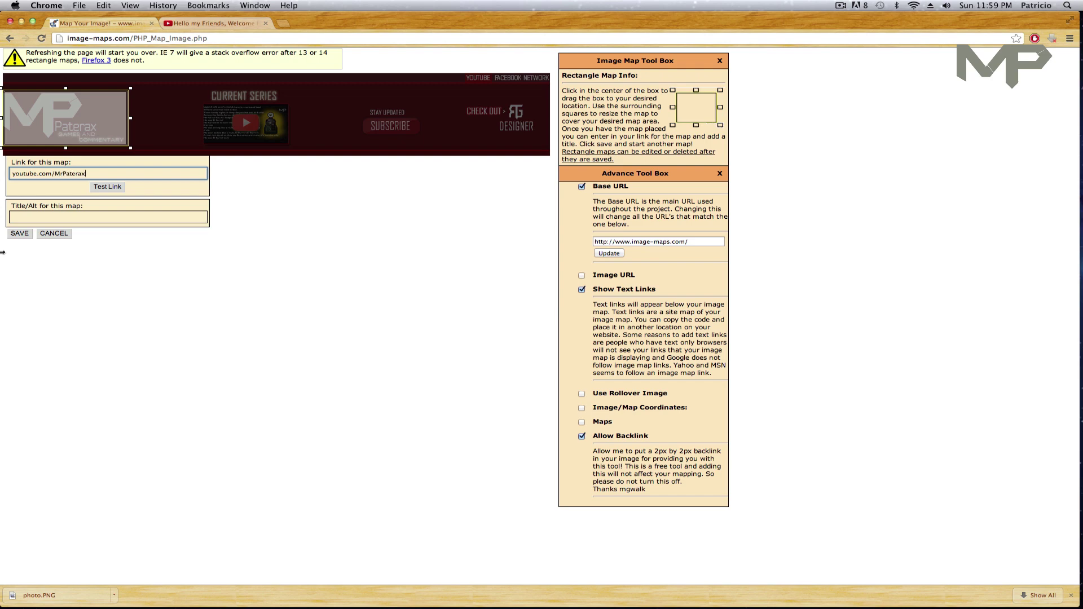
{"action": "left_click", "coordinate": [19, 233]}
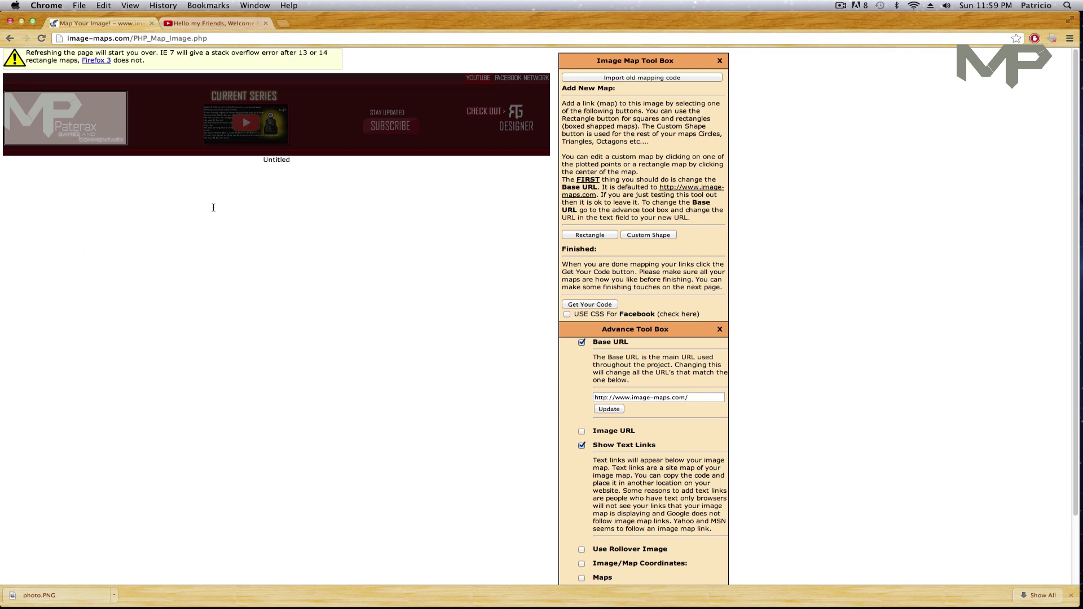
- Save a second rectangle over the Current Series image linking to Bathroomworld.com
{"action": "left_click", "coordinate": [588, 237]}
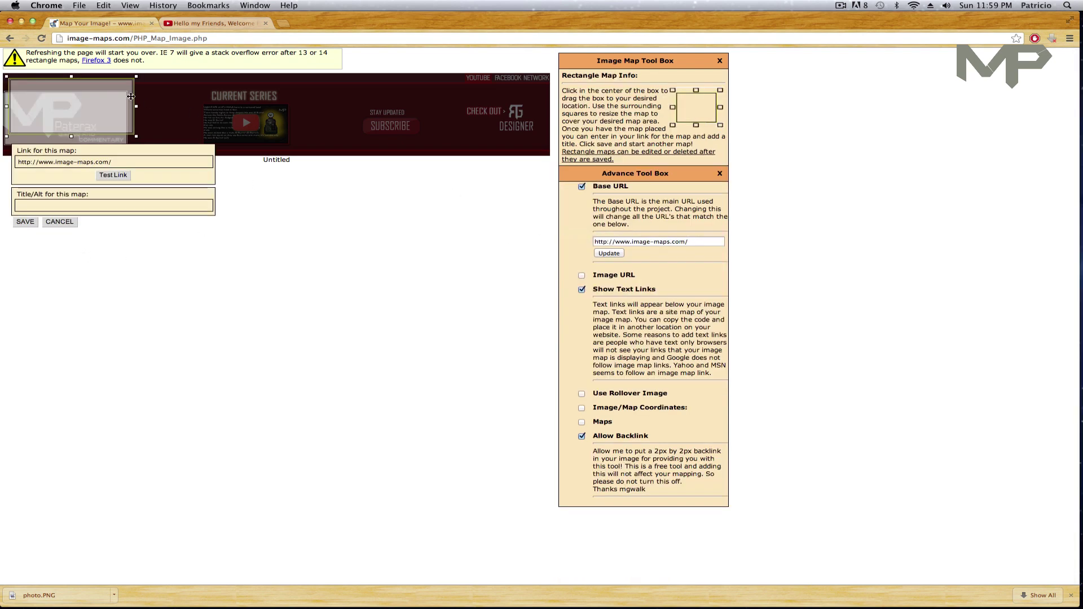
{"action": "mouse_move", "coordinate": [131, 96]}
{"action": "left_mouse_down"}
{"action": "mouse_move", "coordinate": [286, 87]}
{"action": "mouse_move", "coordinate": [304, 105]}
{"action": "left_mouse_up"}
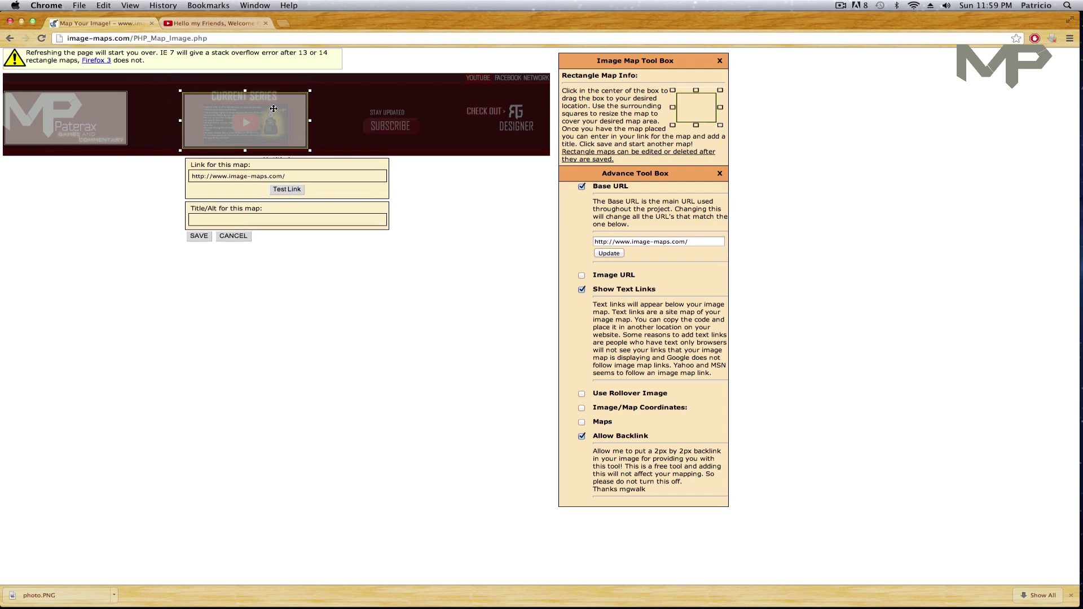
{"action": "triple_click", "coordinate": [305, 168]}
{"action": "type", "text": "Bat"}
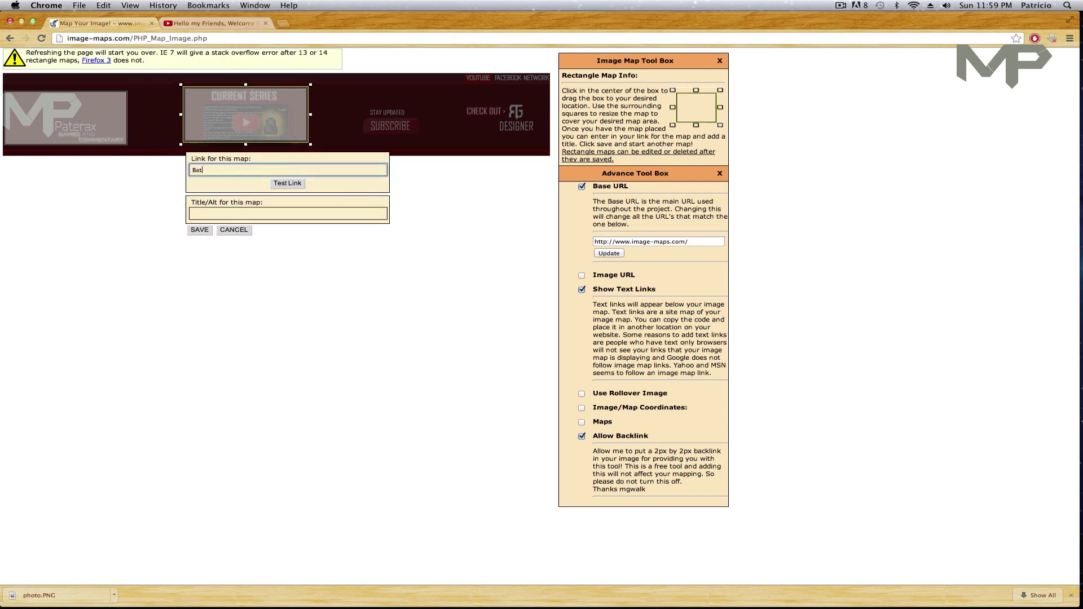
{"action": "type", "text": "rl"}
{"action": "type", "text": "d.com"}
{"action": "left_click", "coordinate": [203, 231]}
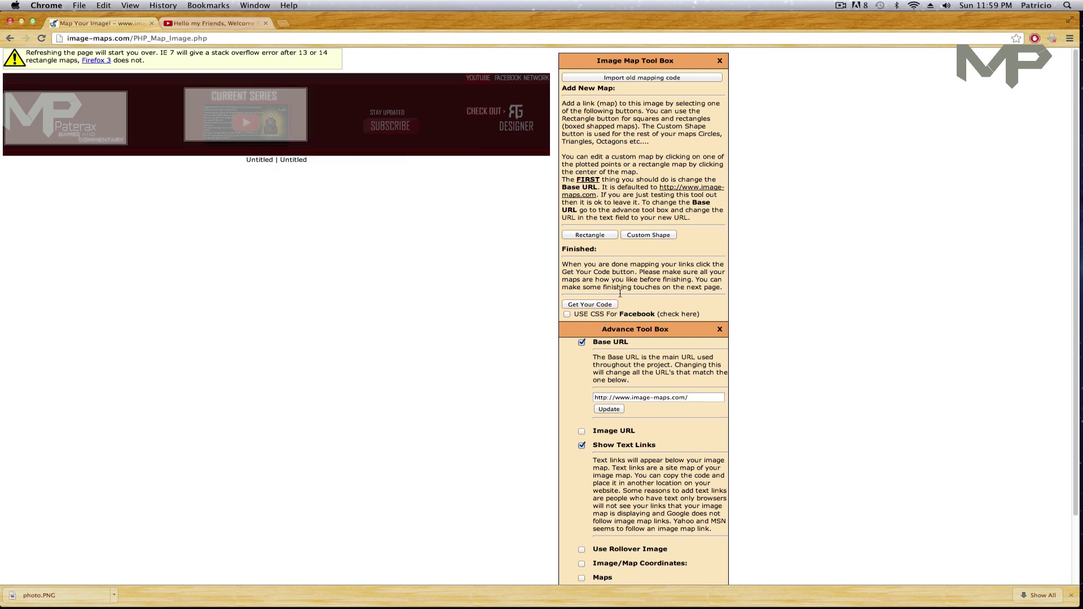
- Copy the generated HTML map code with both link areas and return to the YouTube tab
{"action": "left_click", "coordinate": [616, 307]}
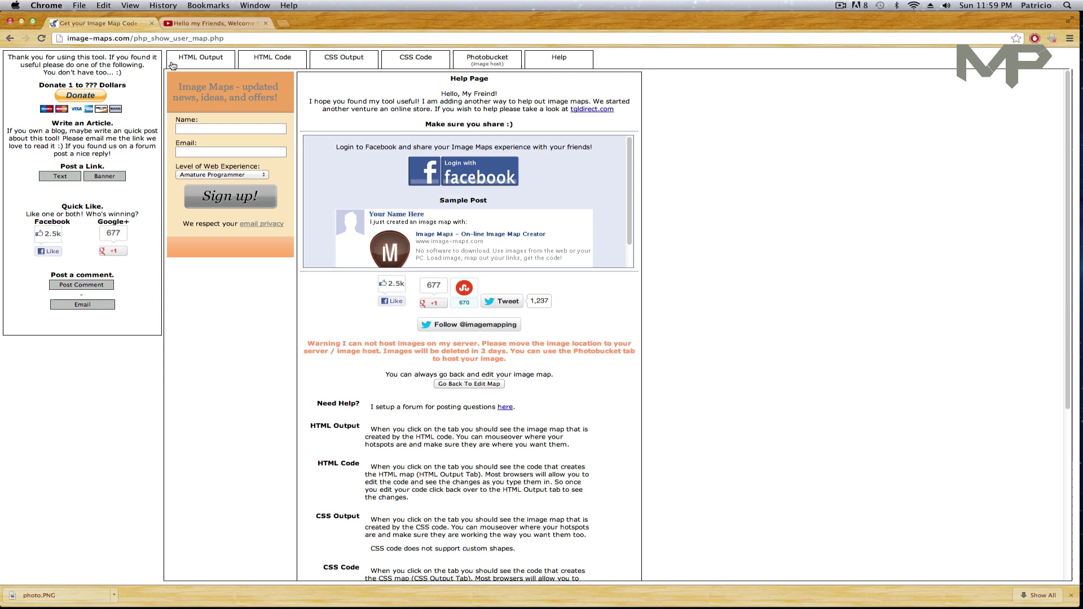
{"action": "left_click", "coordinate": [274, 65]}
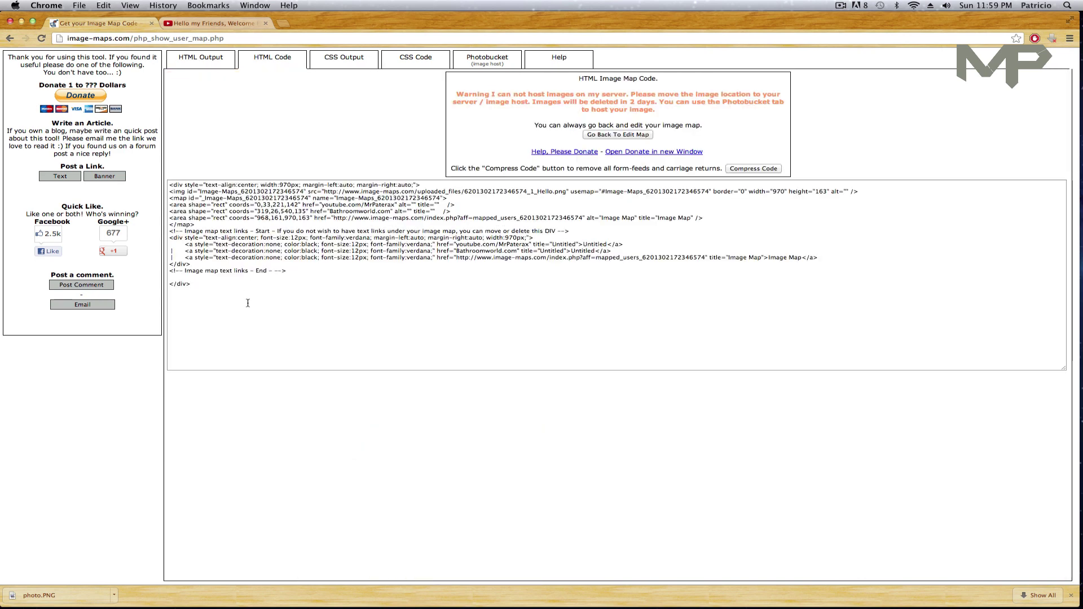
{"action": "left_click_drag", "start_coordinate": [228, 292], "coordinate": [174, 181]}
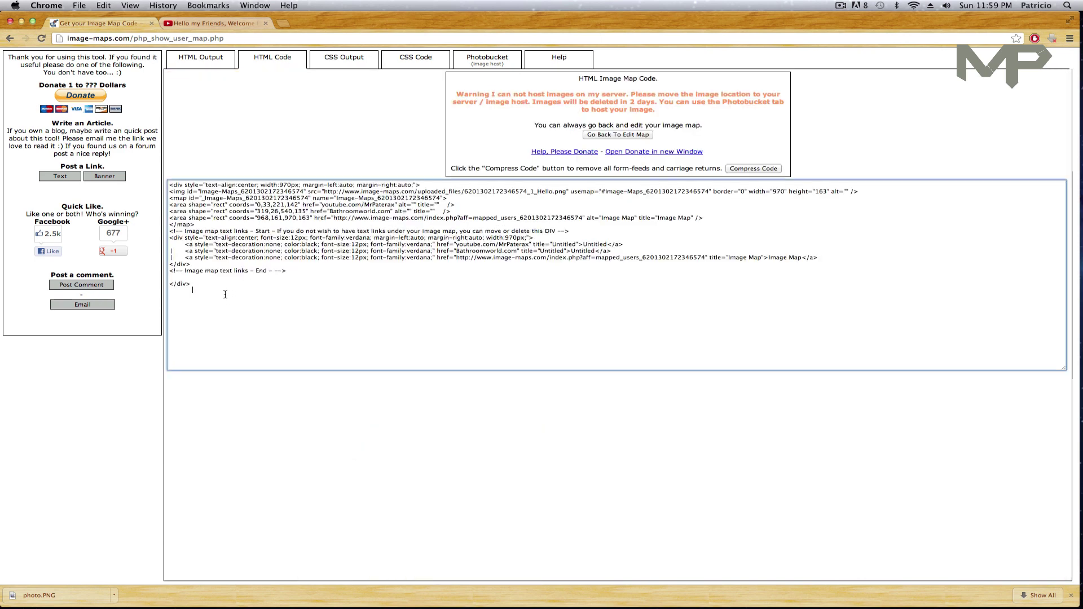
{"action": "right_click", "coordinate": [192, 224]}
{"action": "left_click", "coordinate": [202, 266]}
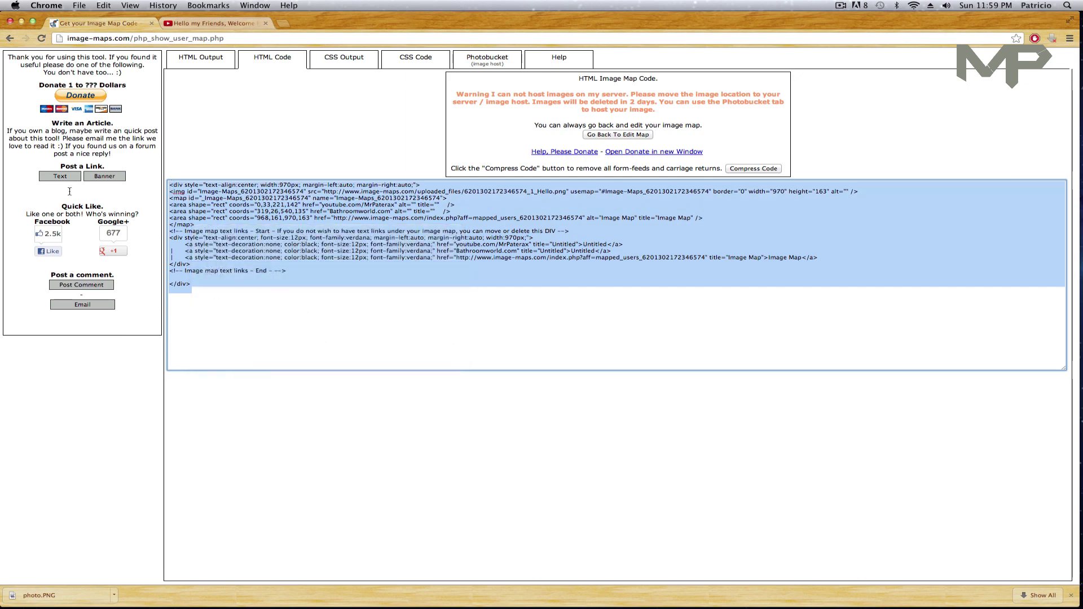
{"action": "left_click", "coordinate": [195, 23]}
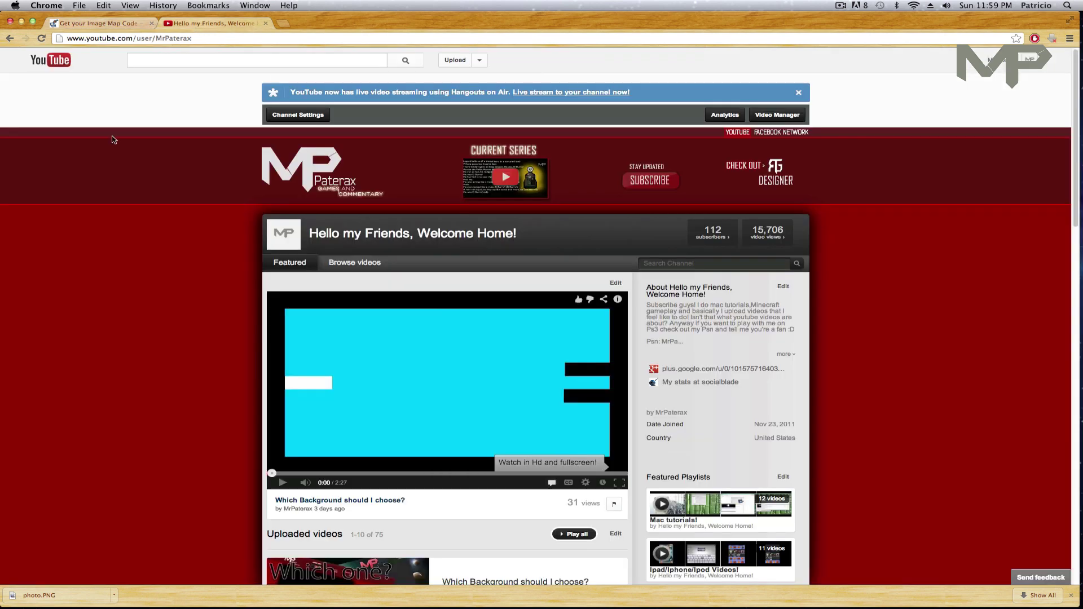
{"action": "left_click", "coordinate": [298, 117]}
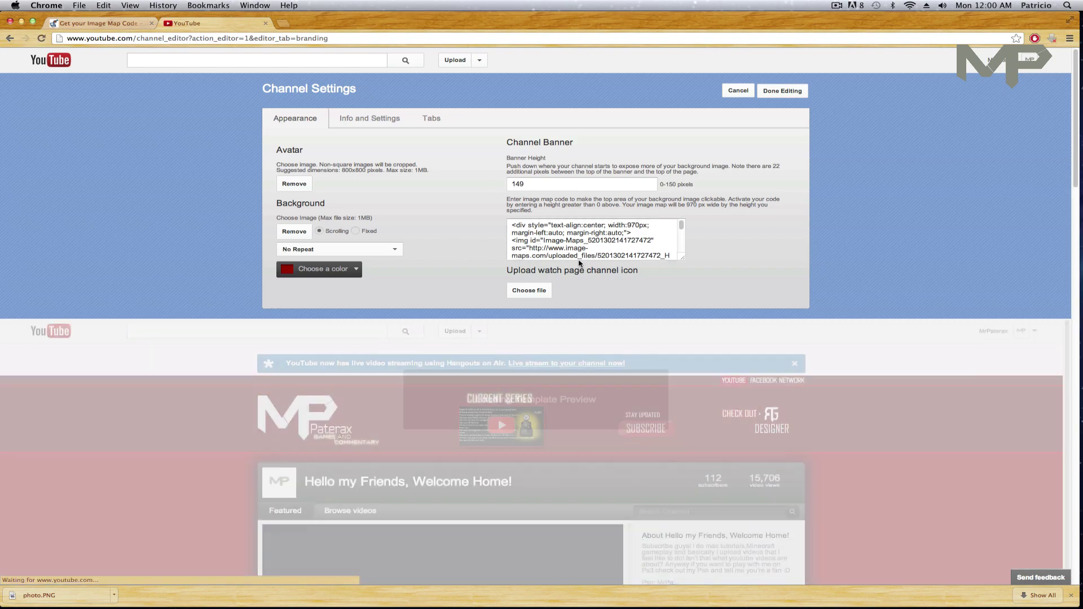
{"action": "scroll", "coordinate": [659, 258], "scroll_direction": "down", "scroll_amount": 5}
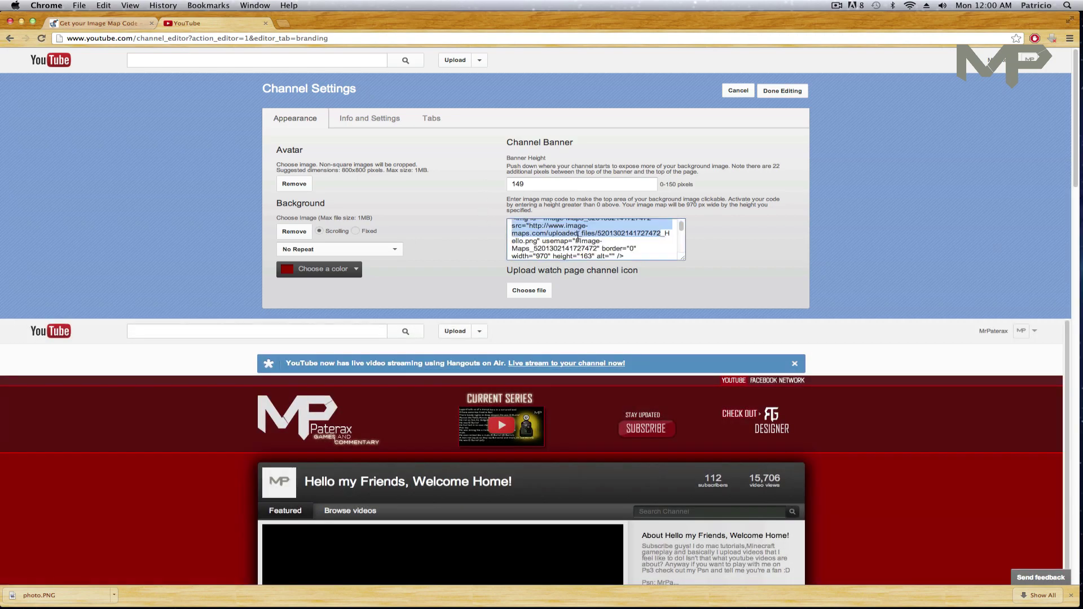
{"action": "scroll", "coordinate": [582, 245], "scroll_direction": "down", "scroll_amount": 1}
{"action": "scroll", "coordinate": [570, 192], "scroll_direction": "up", "scroll_amount": 5}
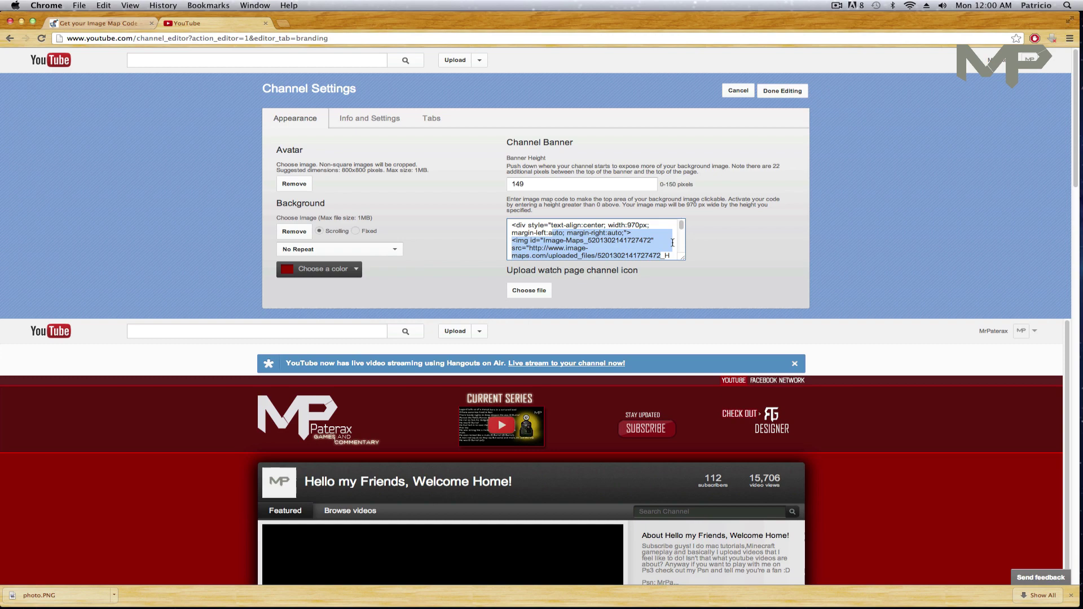
{"action": "scroll", "coordinate": [634, 223], "scroll_direction": "up", "scroll_amount": 3}
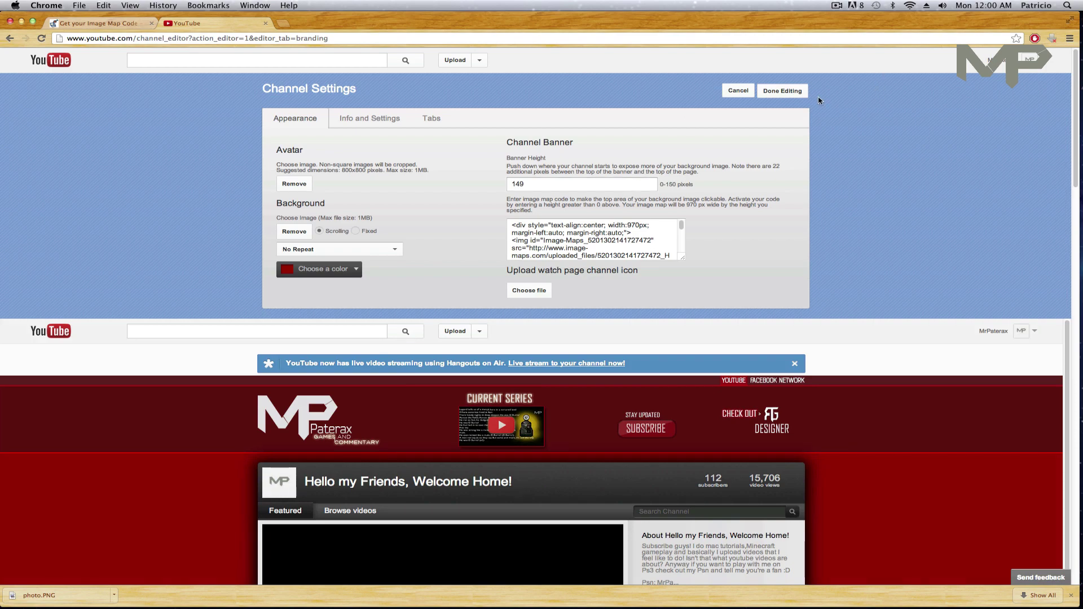
{"action": "left_click", "coordinate": [783, 91]}
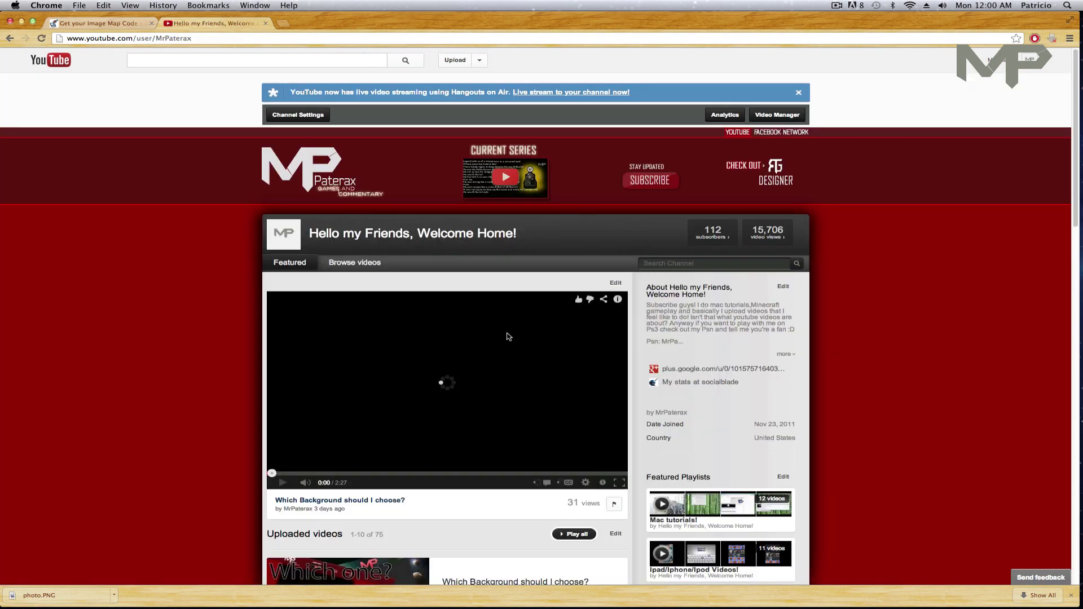
{"action": "left_click", "coordinate": [506, 346]}
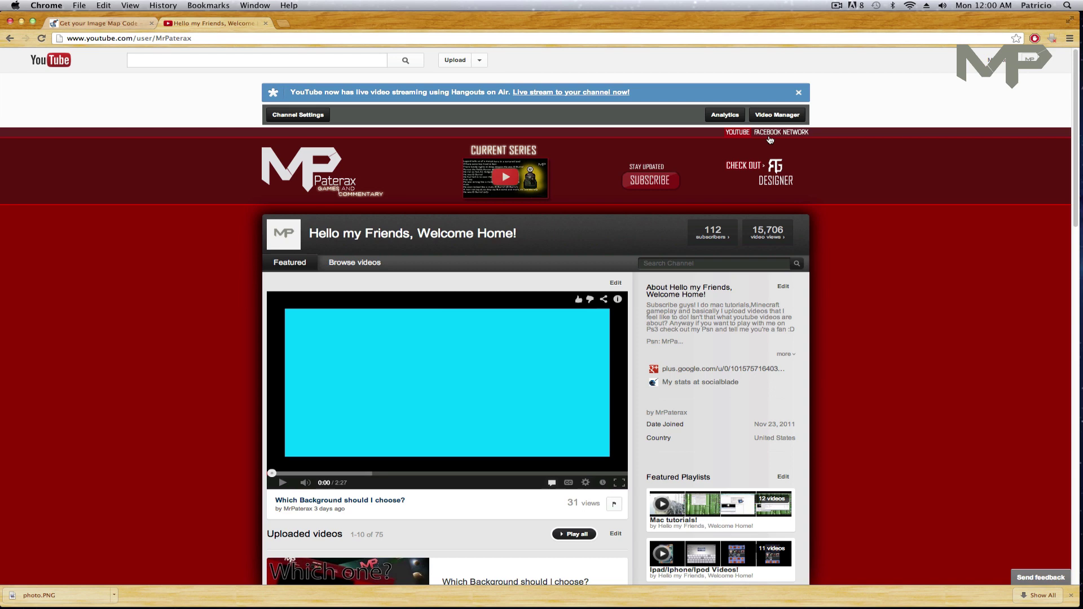
{"action": "left_click", "coordinate": [297, 115]}
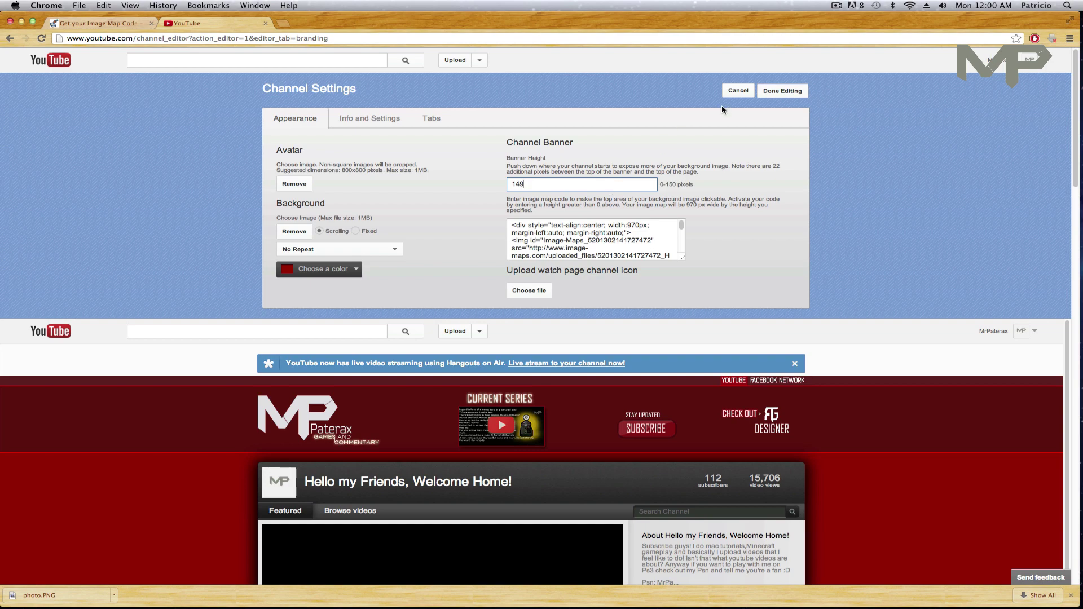
{"action": "left_click", "coordinate": [782, 90]}
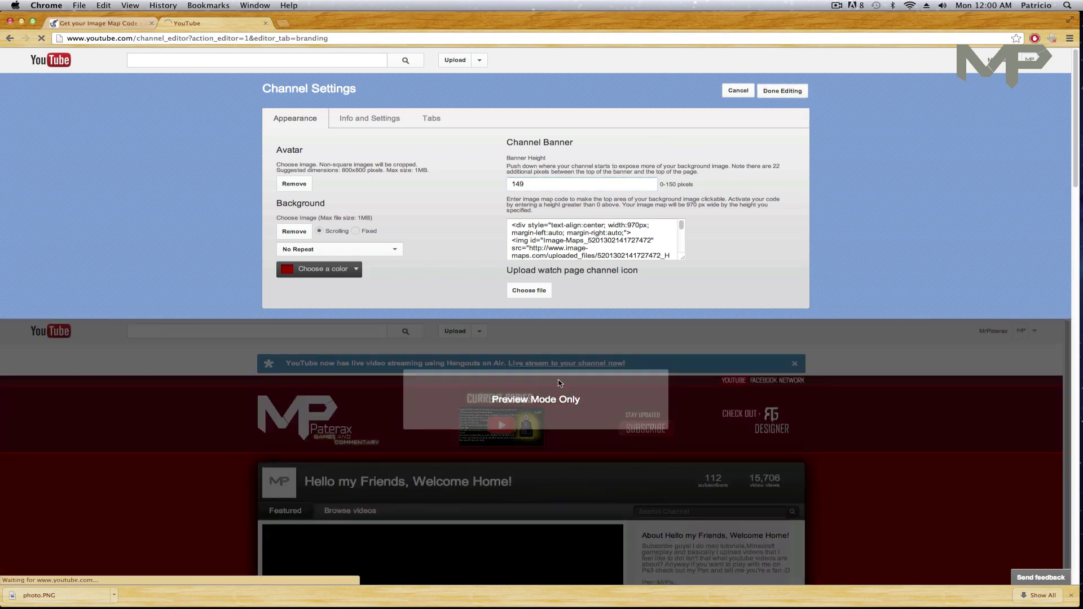